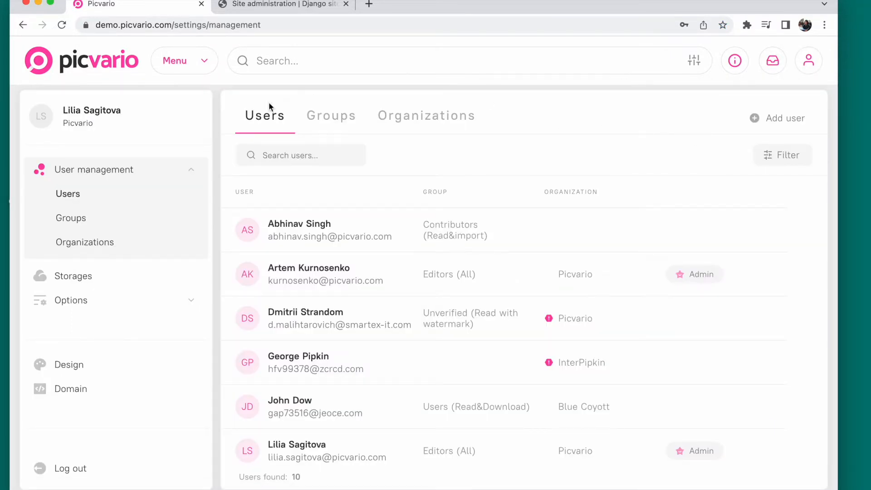
# Open the form for adding a user manually and review its fields, including organization, group, password, admin and active settings
pyautogui.click(769, 119)
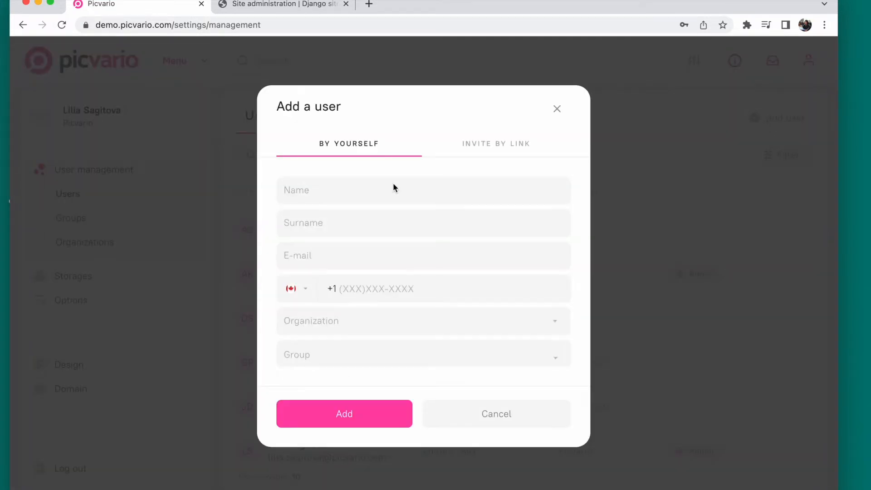
pyautogui.click(354, 194)
pyautogui.click(386, 219)
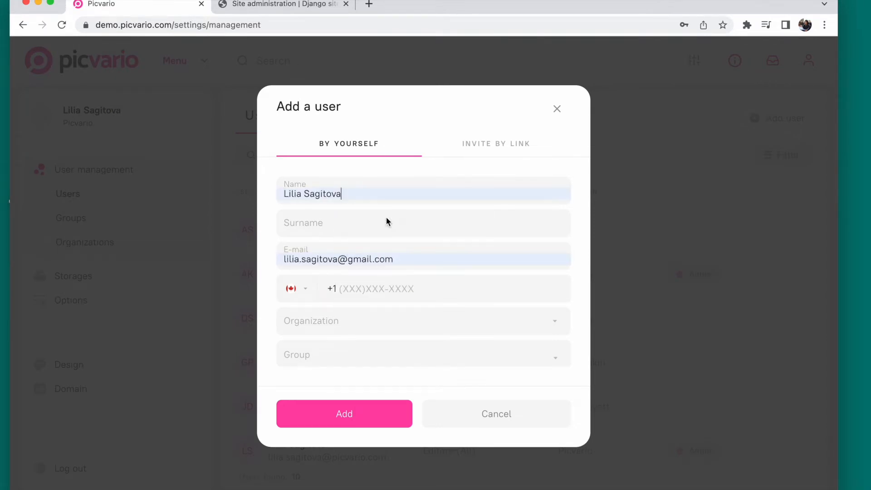
pyautogui.click(375, 295)
pyautogui.scroll(-3, 376, 296)
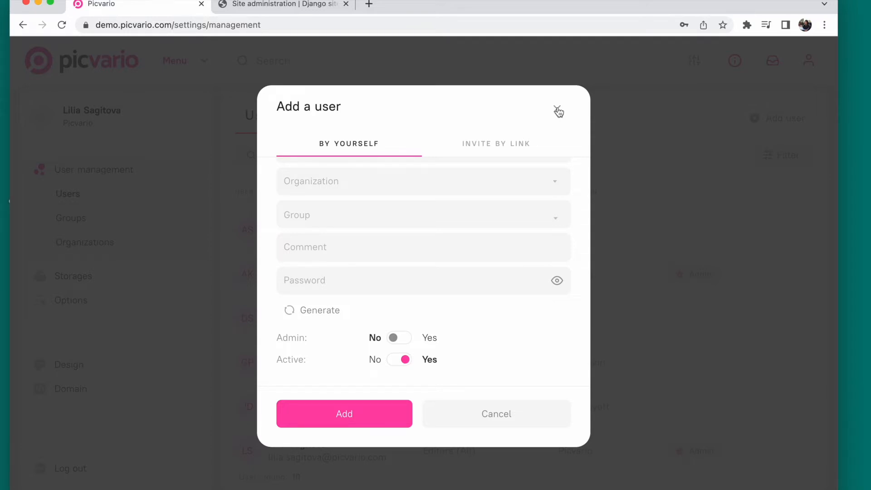
# Copy the registration link for inviting users by link, then close the Add a user dialog
pyautogui.click(509, 142)
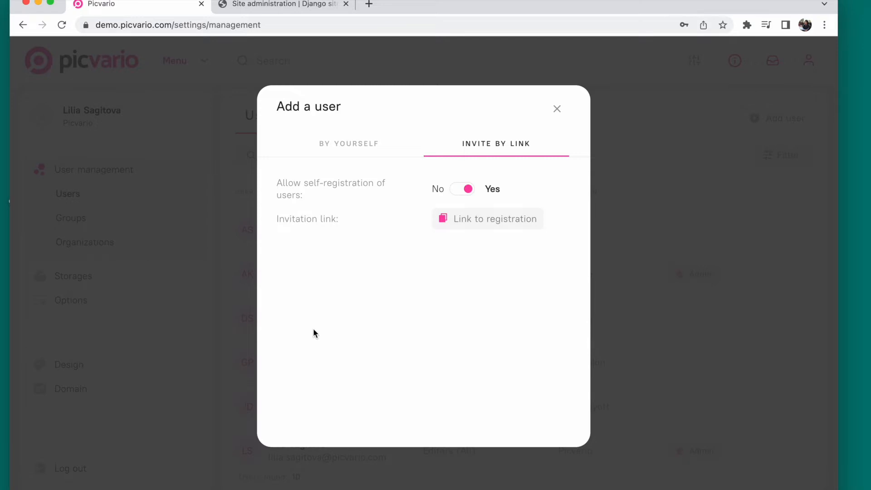
pyautogui.click(462, 221)
pyautogui.click(556, 110)
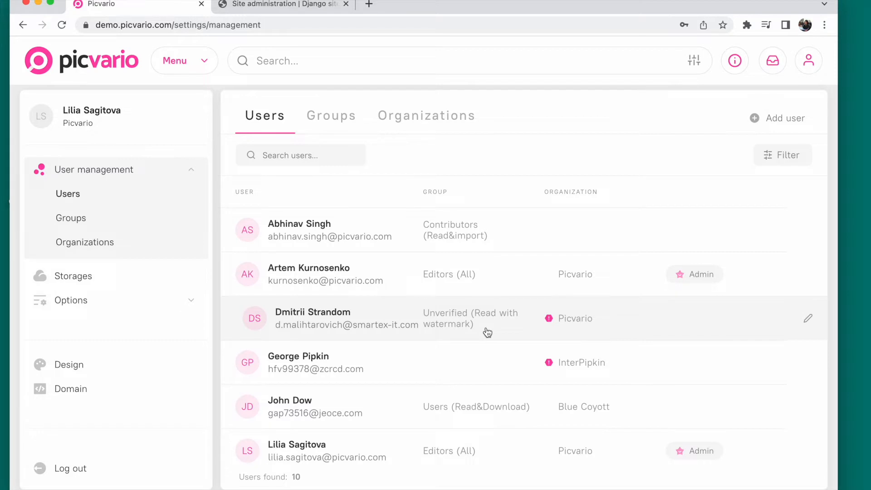
# Switch to the Django administration site and open a new user form from its Users section
pyautogui.click(318, 7)
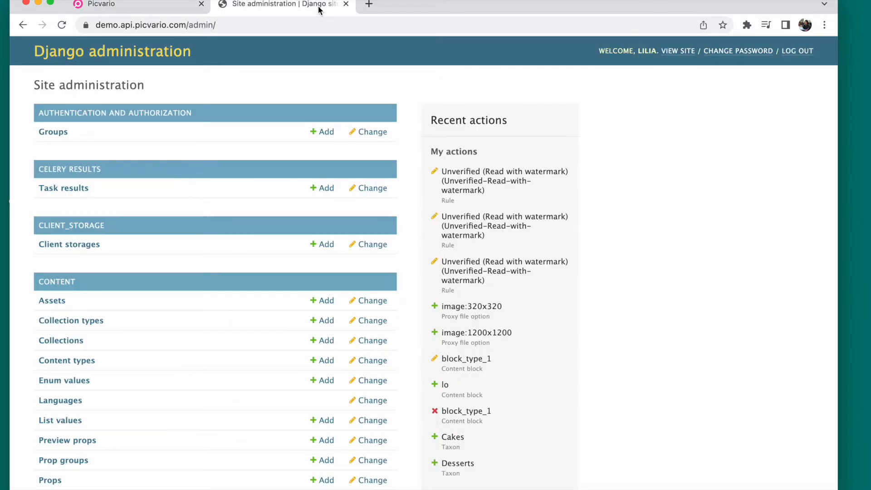
pyautogui.scroll(-20, 196, 314)
pyautogui.scroll(-5, 196, 319)
pyautogui.click(54, 388)
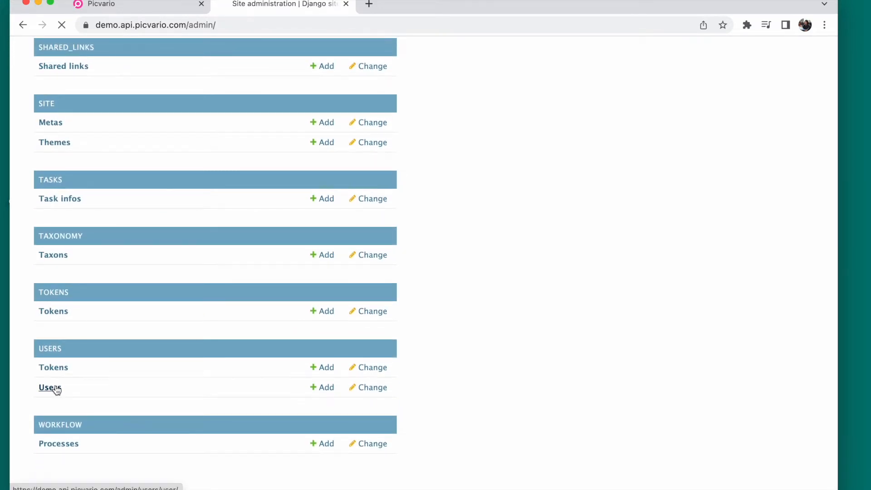
pyautogui.click(789, 108)
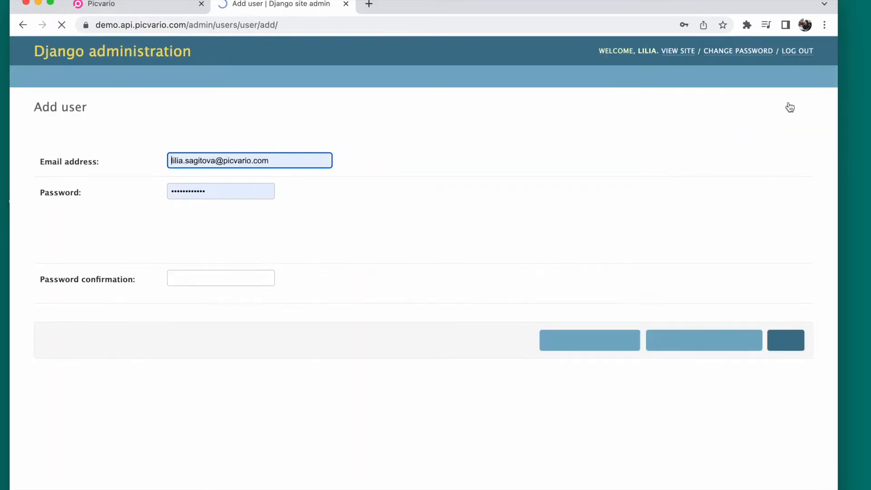
# Replace the prefilled email address with the new user's email address
pyautogui.tripleClick(271, 165)
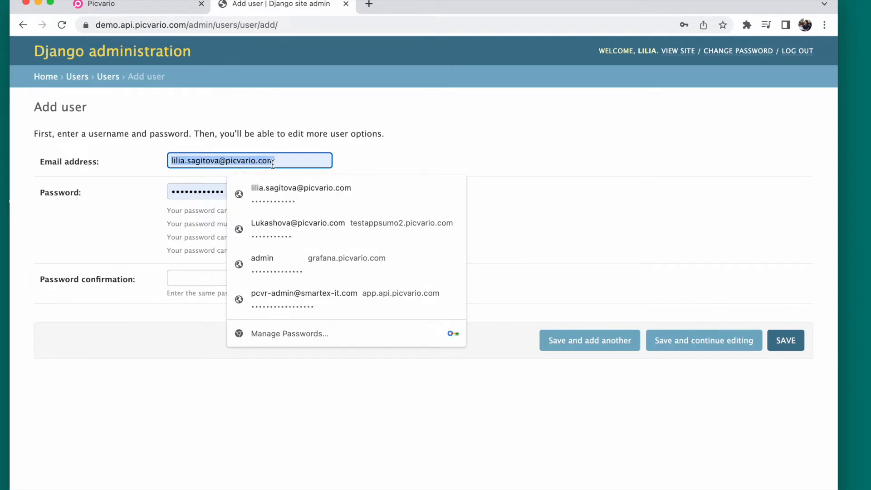
pyautogui.press('super+v')
pyautogui.tripleClick(271, 162)
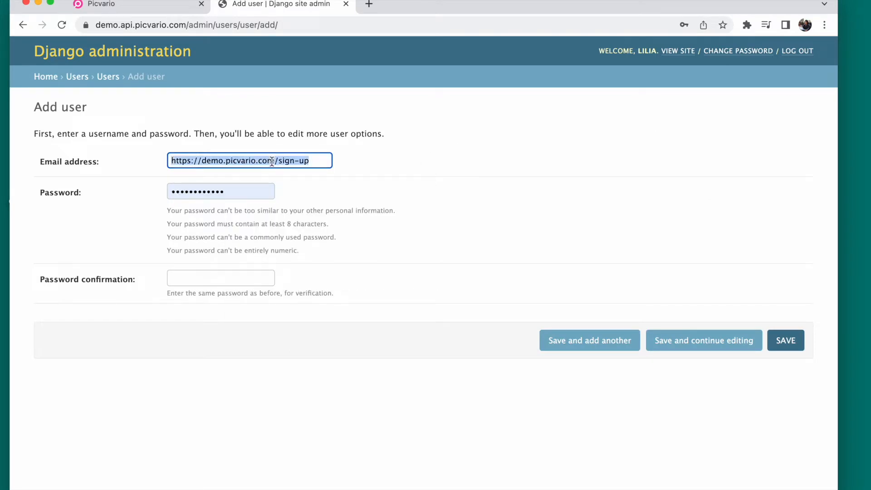
pyautogui.write('exam')
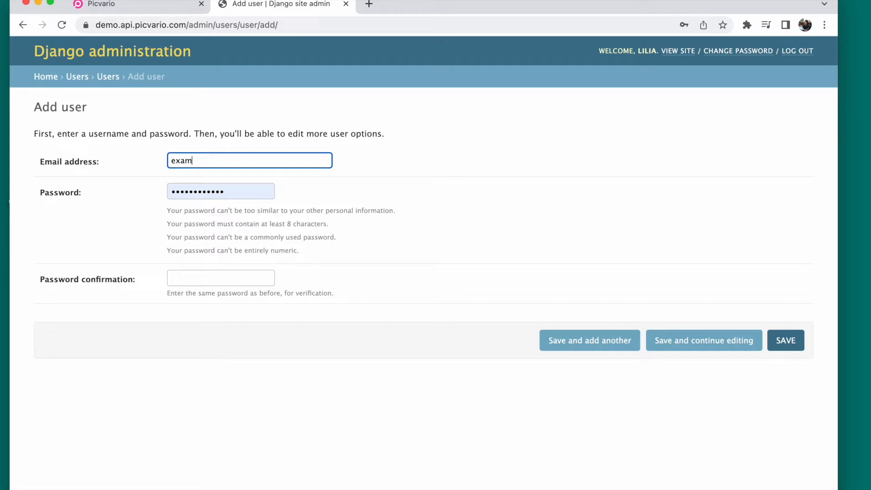
pyautogui.write('ple@example.com')
# Enter the new user's password, repeat it in the password confirmation, and try to save the account
pyautogui.press('Tab')
pyautogui.write('••')
pyautogui.press('BackSpace')
pyautogui.write('•••••••')
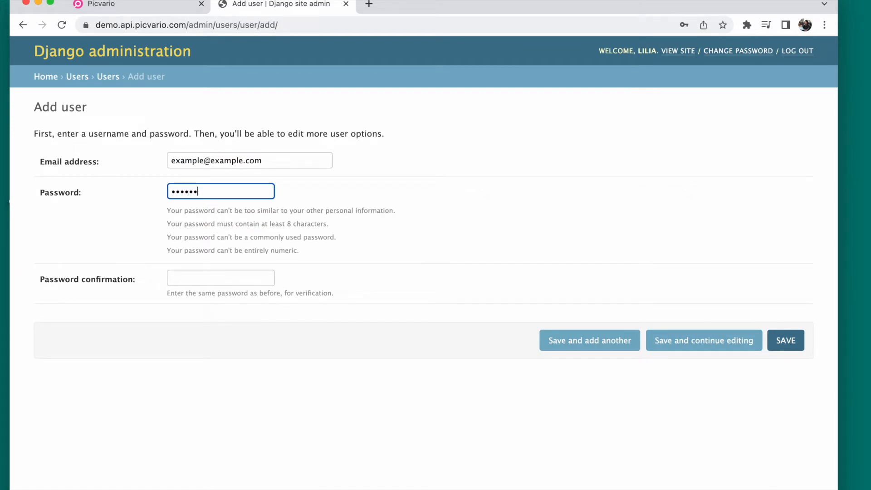
pyautogui.click(235, 277)
pyautogui.write('••••••')
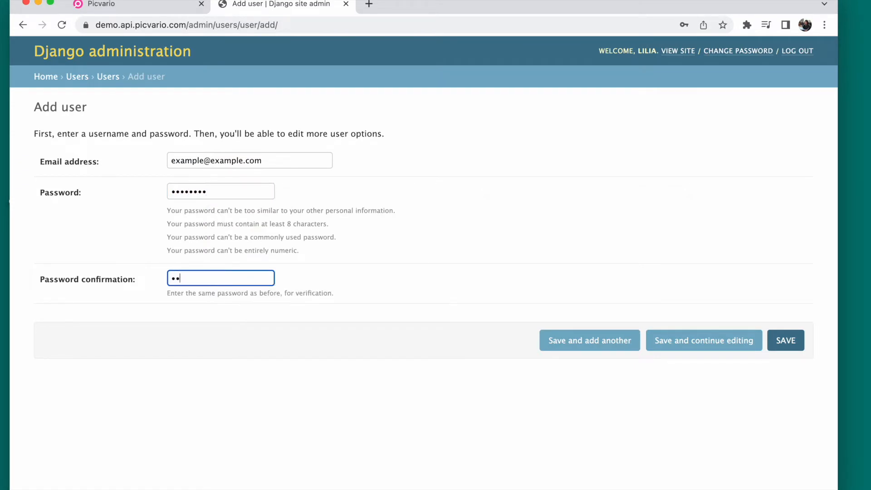
pyautogui.write('••')
pyautogui.click(786, 341)
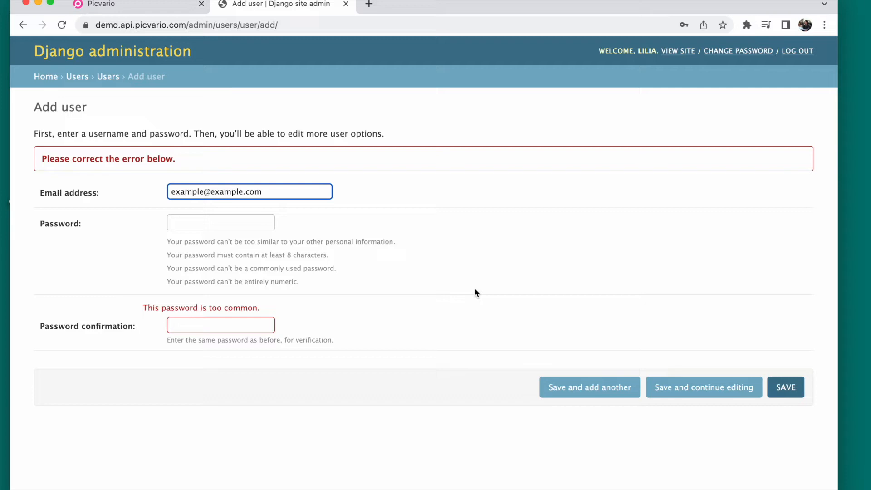
# Return to Picvario and open the signed-in administrator's user record to review its group, password, admin and active settings, then cancel editing
pyautogui.click(141, 4)
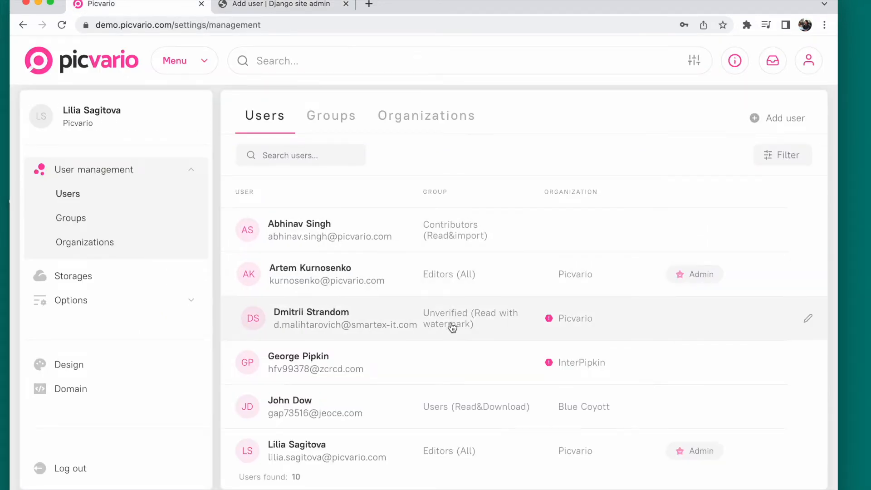
pyautogui.scroll(-1, 449, 372)
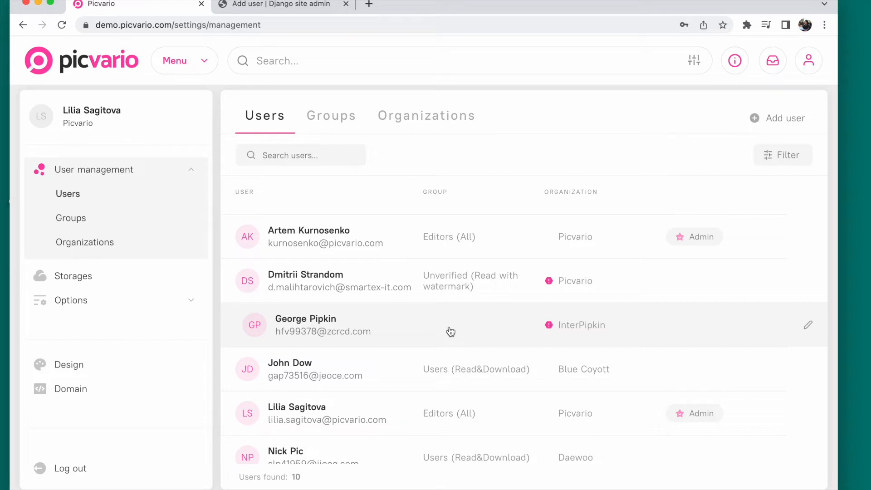
pyautogui.scroll(-3, 450, 331)
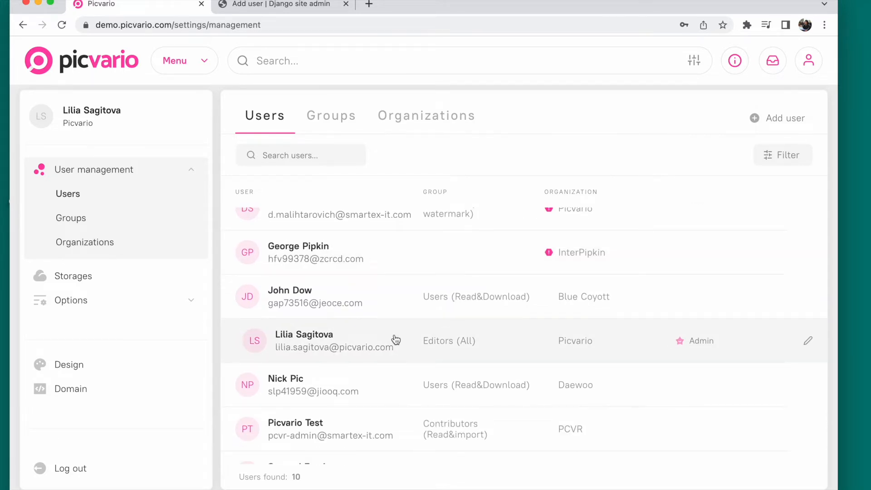
pyautogui.click(385, 346)
pyautogui.scroll(-3, 449, 333)
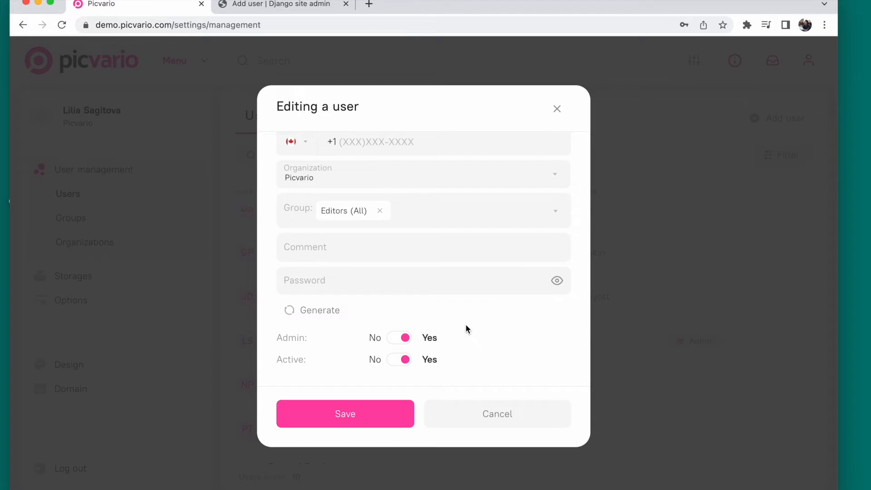
pyautogui.click(404, 361)
pyautogui.click(476, 427)
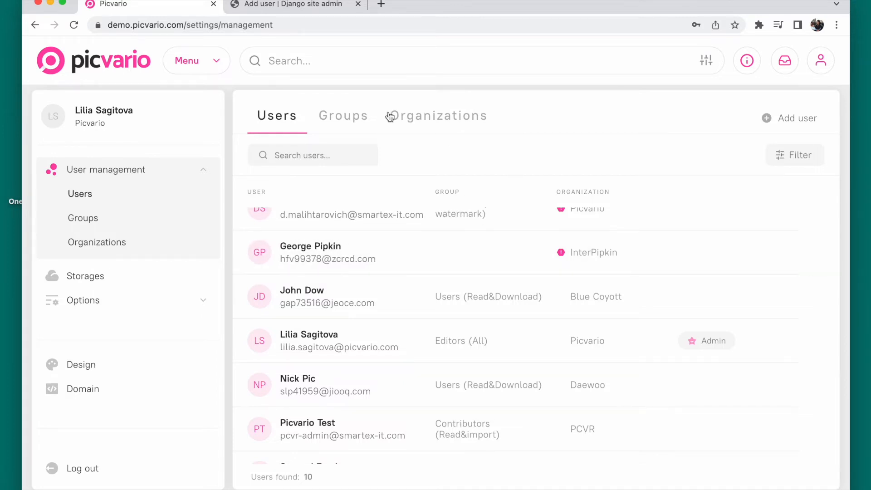
# Start a new user group named "Lily's cakes" with the comment "Fror cakes" and Default group set to No
pyautogui.click(352, 117)
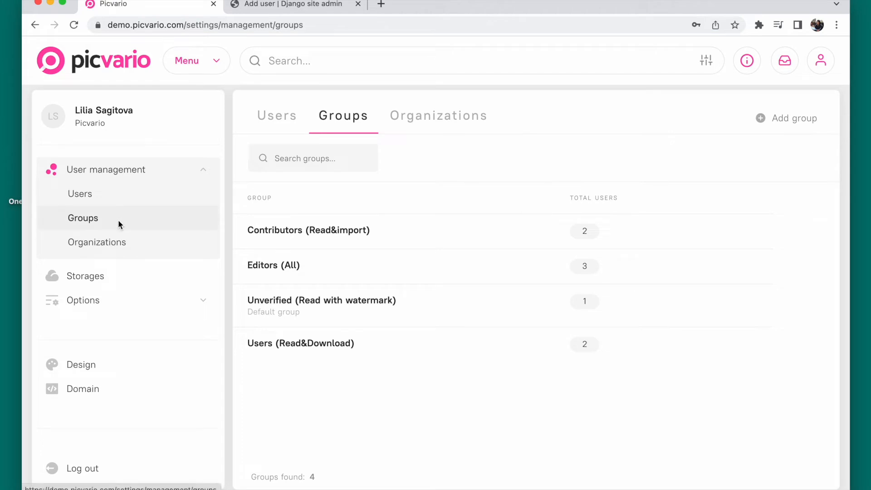
pyautogui.click(803, 120)
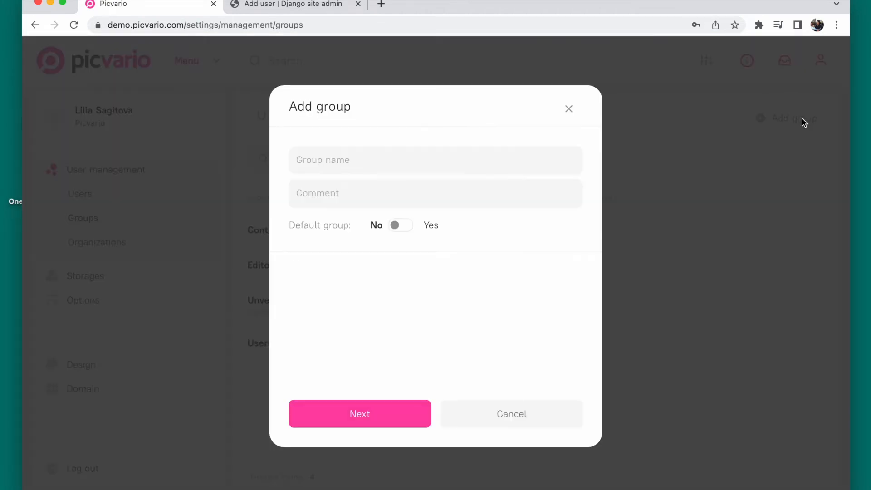
pyautogui.click(369, 162)
pyautogui.write('Lily')
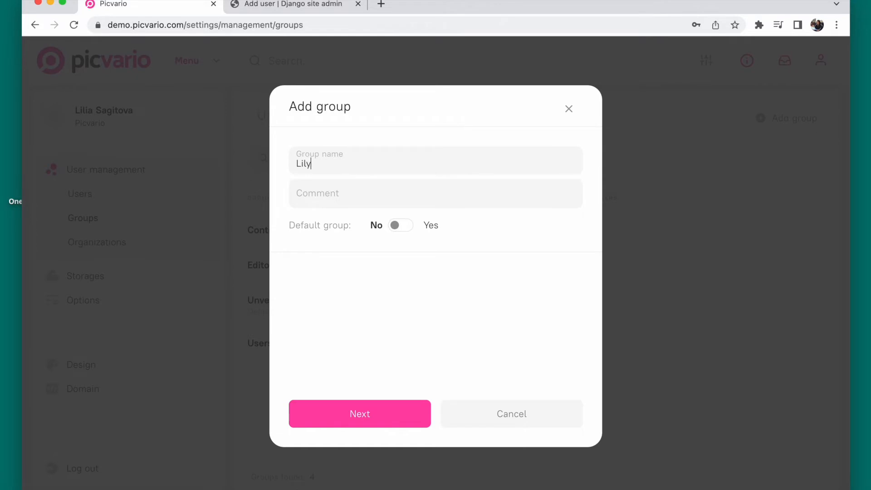
pyautogui.write("'s cakes")
pyautogui.click(350, 199)
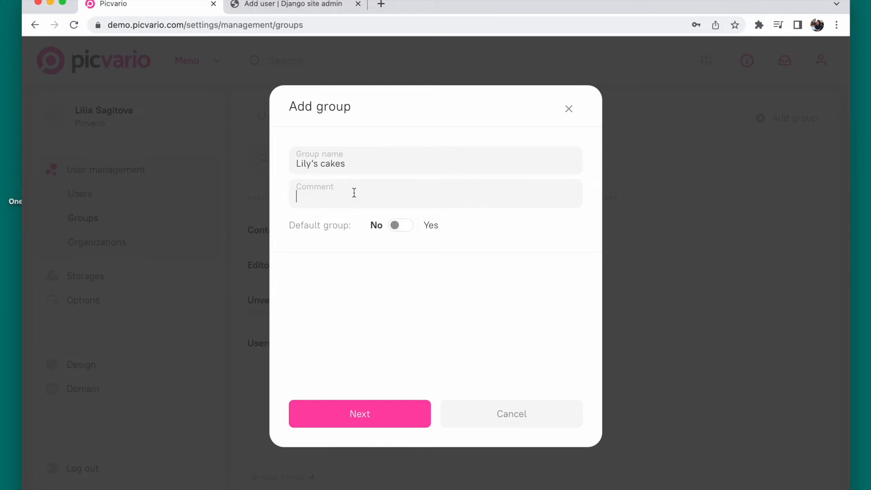
pyautogui.write('Fror cakes')
pyautogui.click(393, 227)
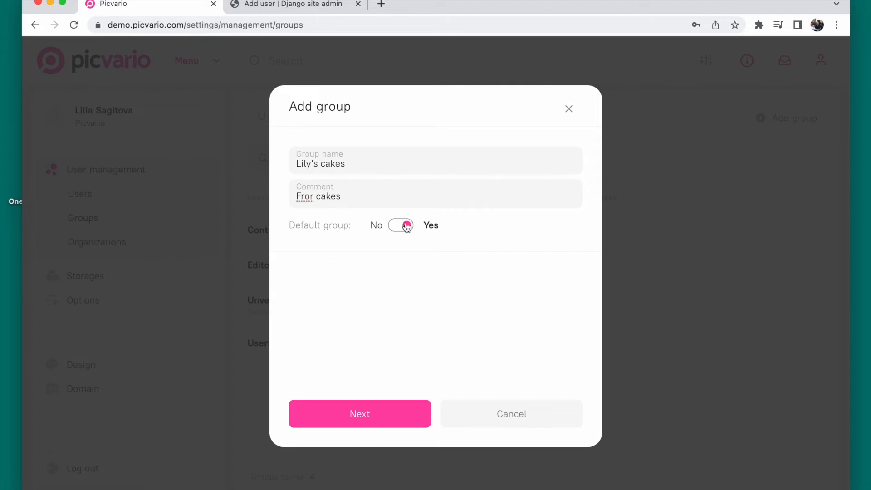
pyautogui.click(406, 226)
# Add the signed-in administrator as a member of the "Lily's cakes" group and create the group
pyautogui.click(337, 422)
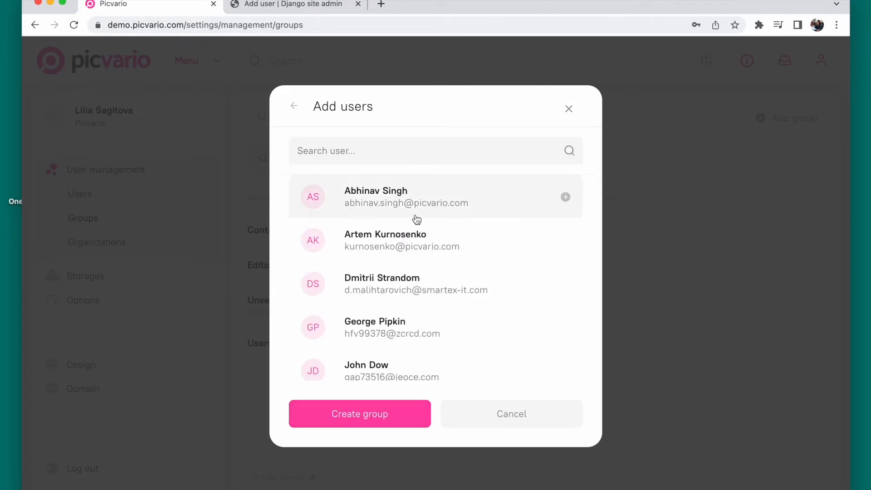
pyautogui.scroll(-5, 453, 317)
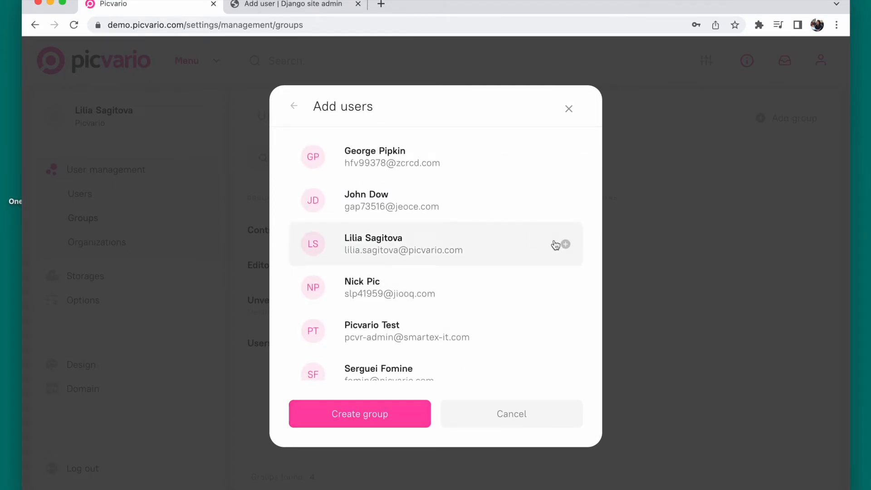
pyautogui.click(564, 246)
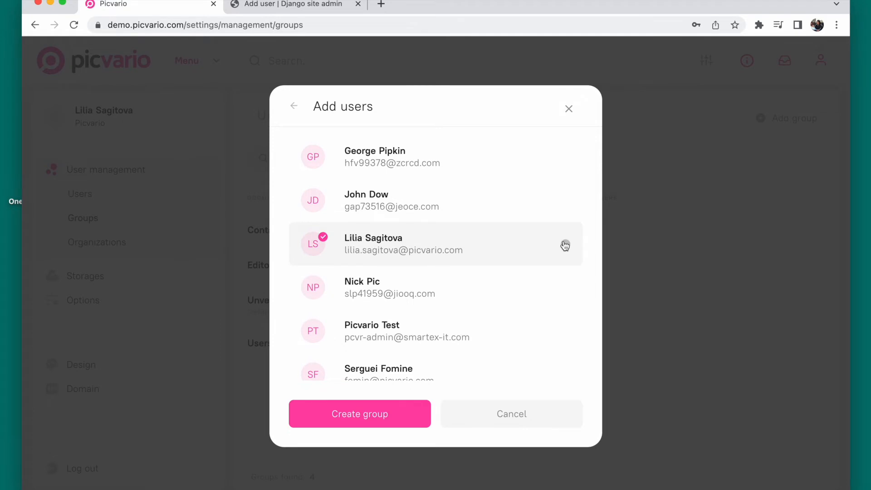
pyautogui.click(386, 426)
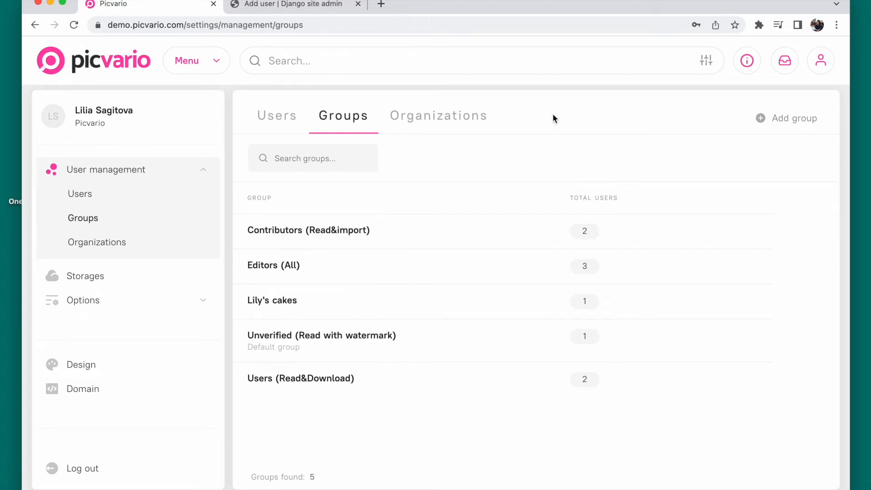
# Switch to the Django administration site and open a new group form under Authentication and Authorization
pyautogui.click(285, 9)
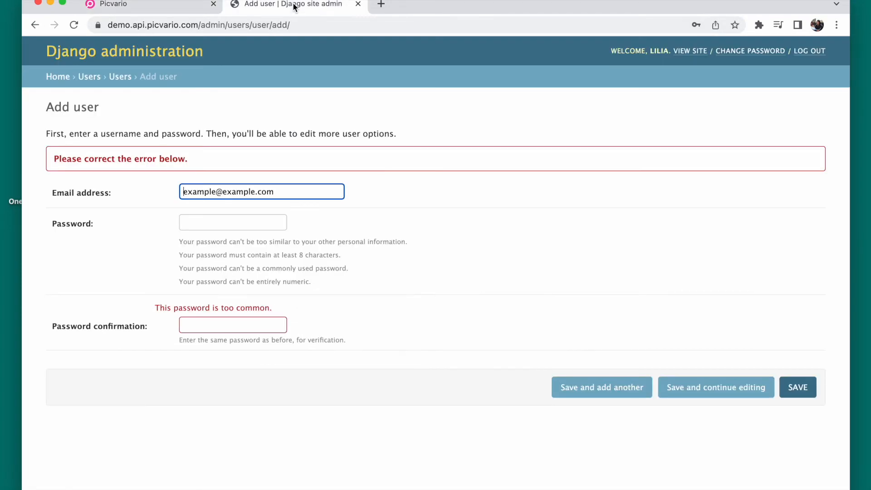
pyautogui.click(57, 76)
pyautogui.scroll(-1, 189, 343)
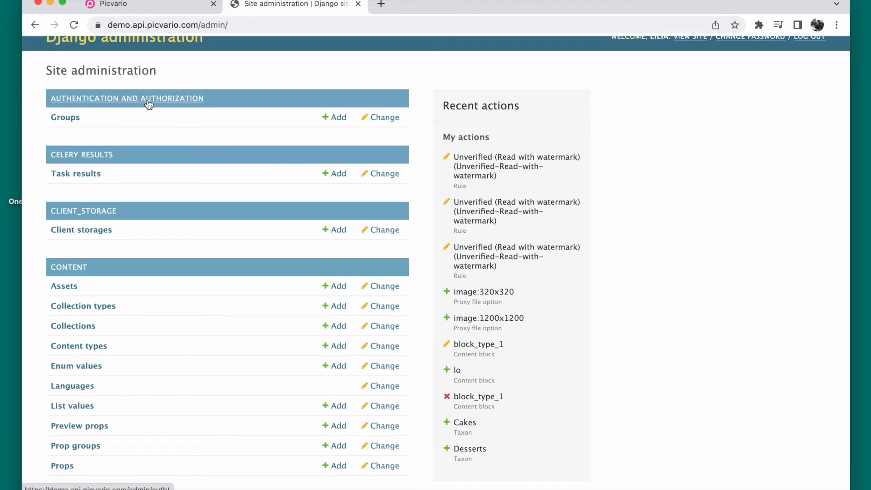
pyautogui.click(66, 118)
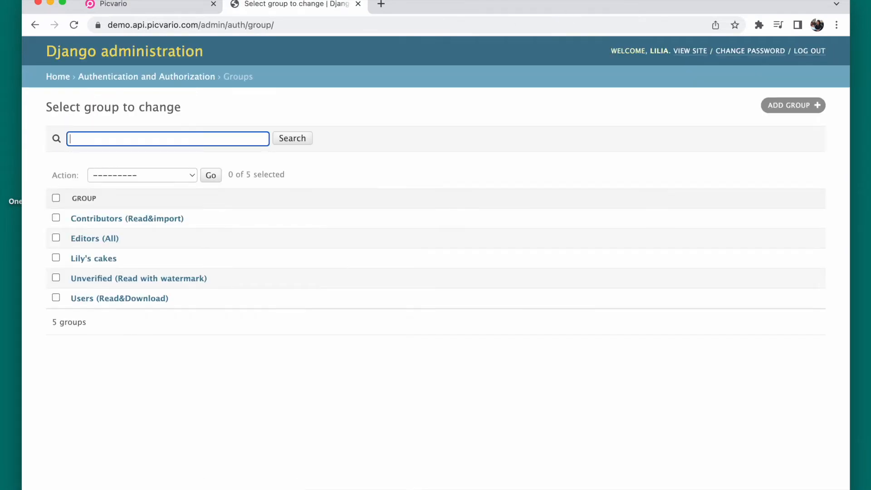
pyautogui.click(789, 108)
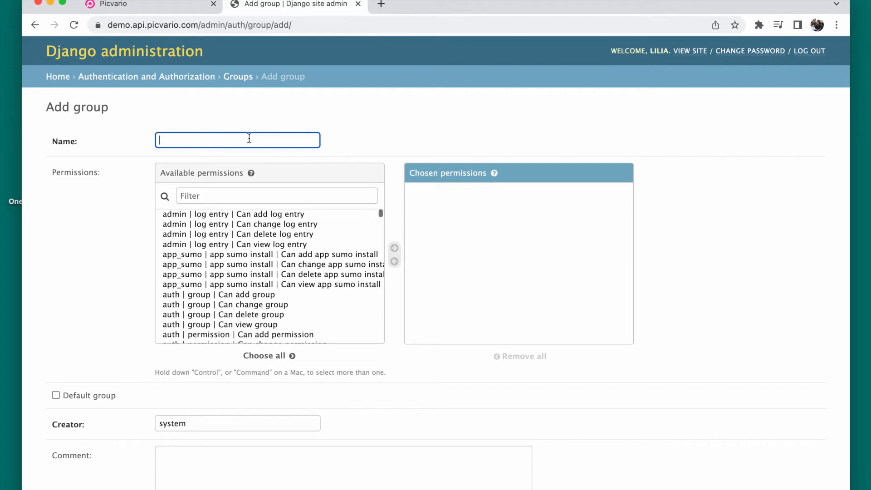
# Review the new group form's available permissions, default group, creator and comment fields, down to the saving options
pyautogui.scroll(-1, 225, 302)
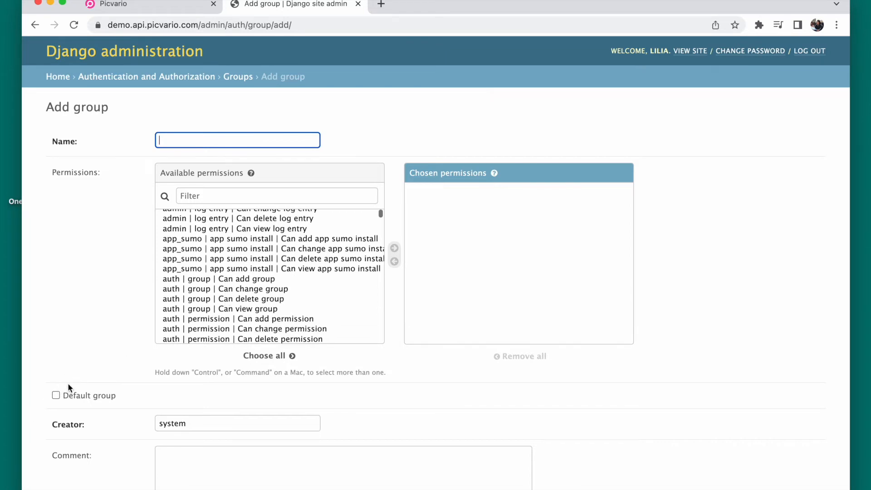
pyautogui.scroll(-5, 340, 370)
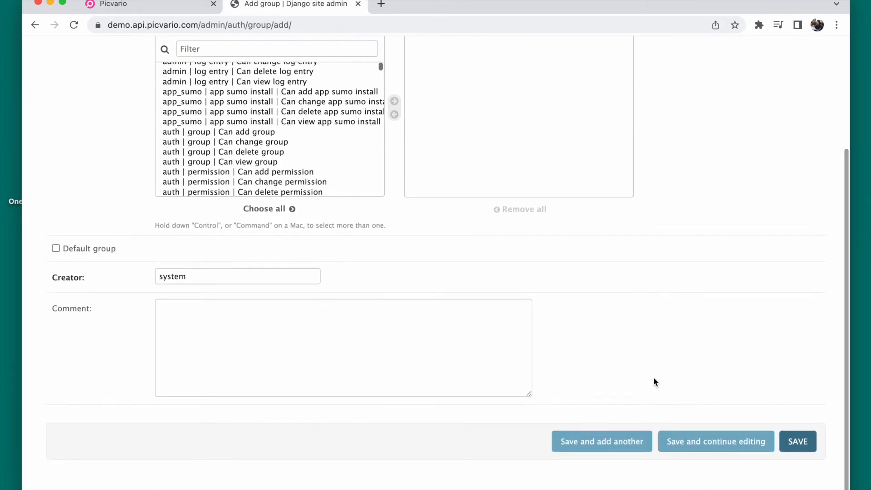
pyautogui.click(787, 451)
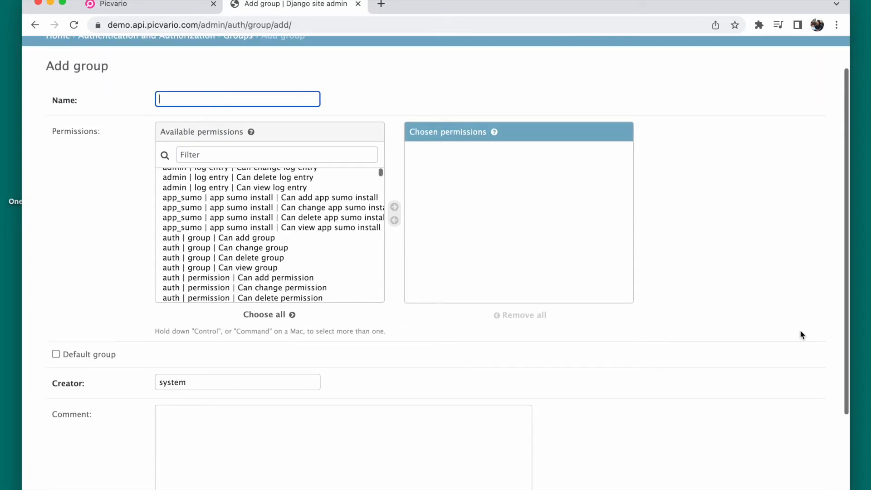
# Leave the new group form unsaved and open the list of existing groups under Authentication and Authorization
pyautogui.scroll(-3, 800, 335)
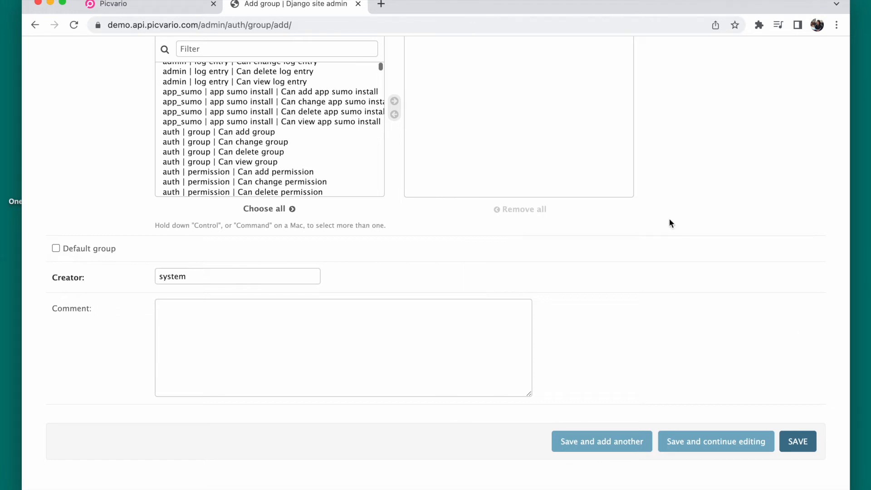
pyautogui.scroll(4, 641, 175)
pyautogui.scroll(-5, 637, 170)
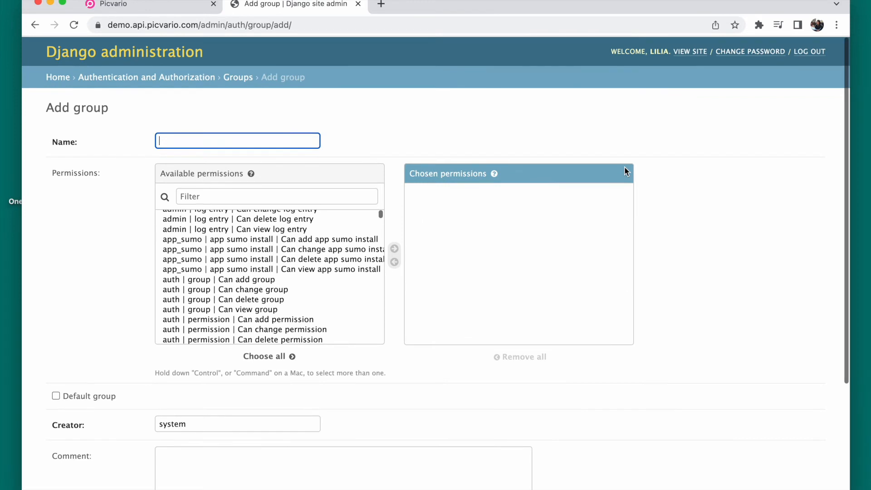
pyautogui.scroll(1, 507, 272)
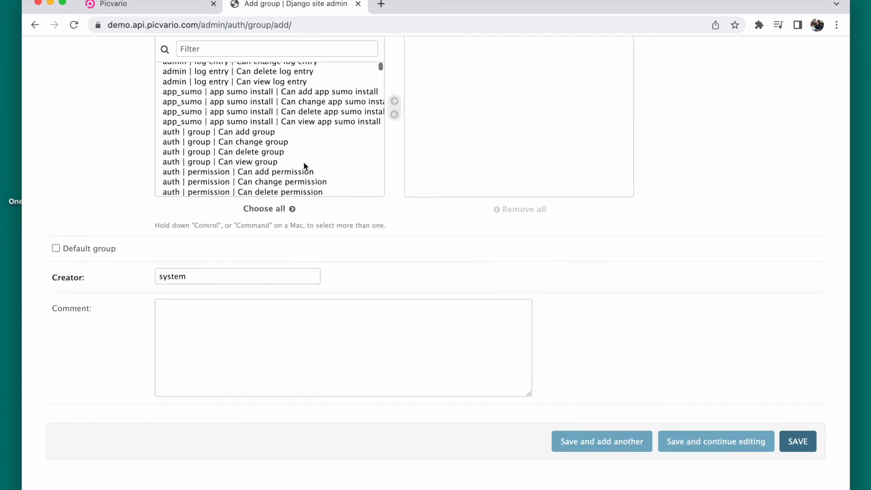
pyautogui.scroll(6, 89, 135)
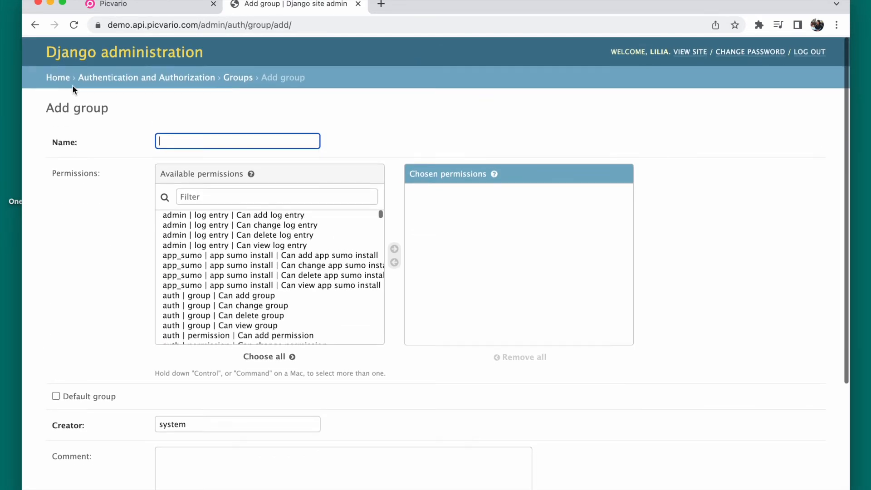
pyautogui.click(158, 78)
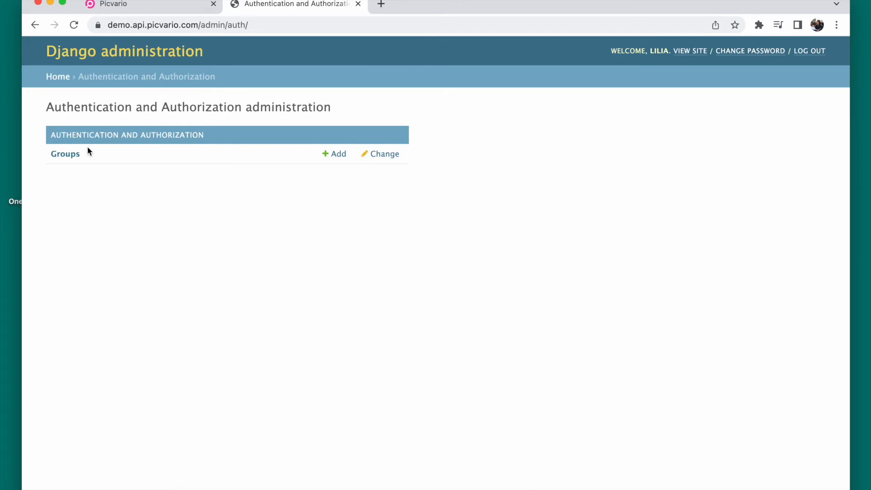
pyautogui.click(69, 154)
# Switch to Picvario and inspect the settings and users of the "Lily's cakes" group
pyautogui.click(161, 6)
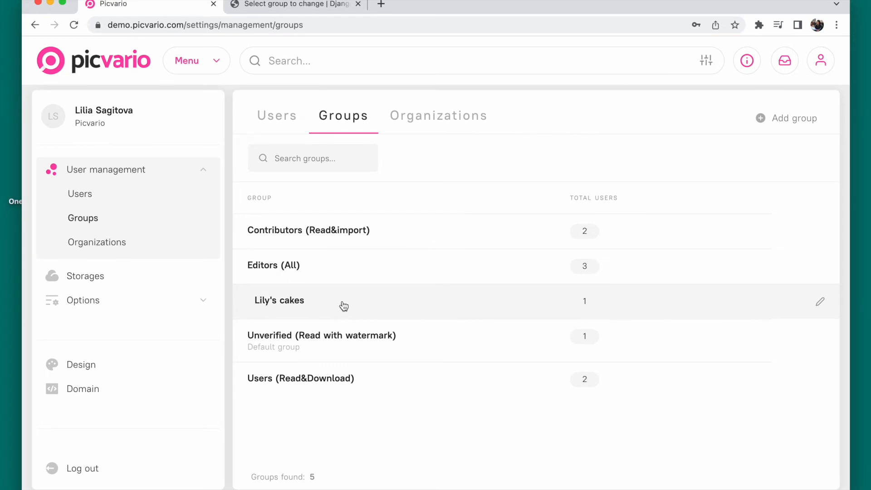
pyautogui.click(342, 304)
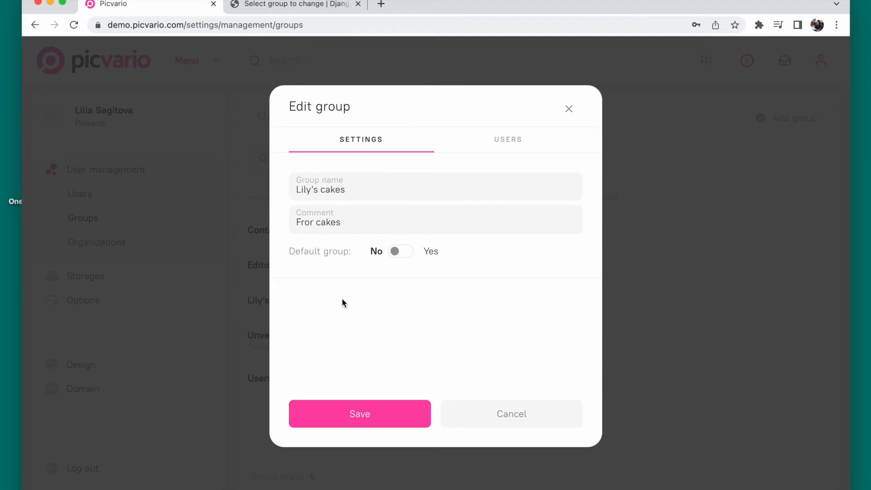
pyautogui.click(569, 109)
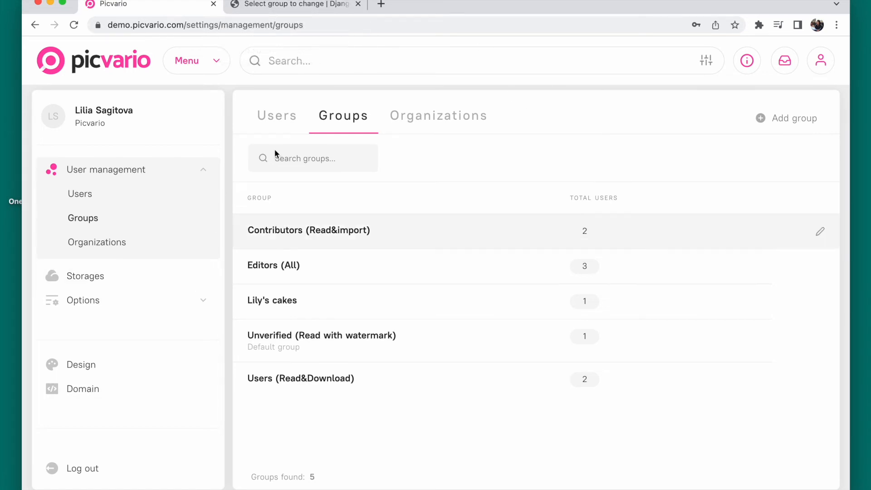
pyautogui.click(278, 303)
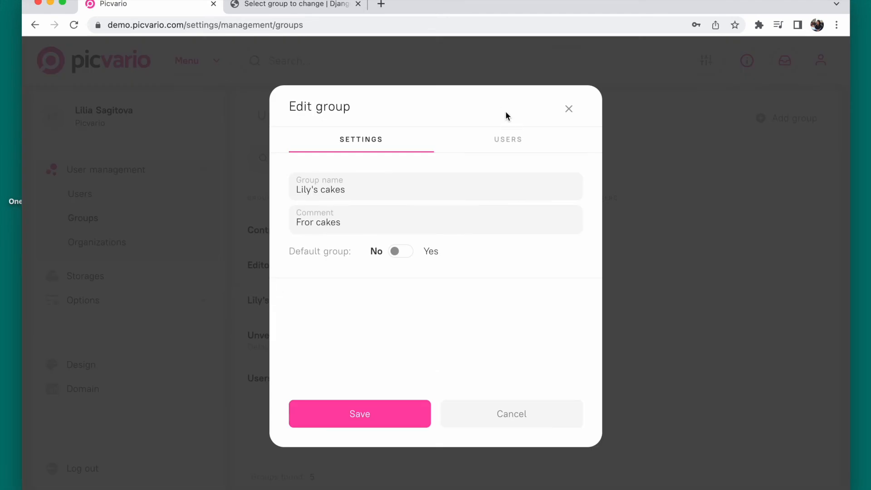
pyautogui.click(506, 137)
pyautogui.click(568, 228)
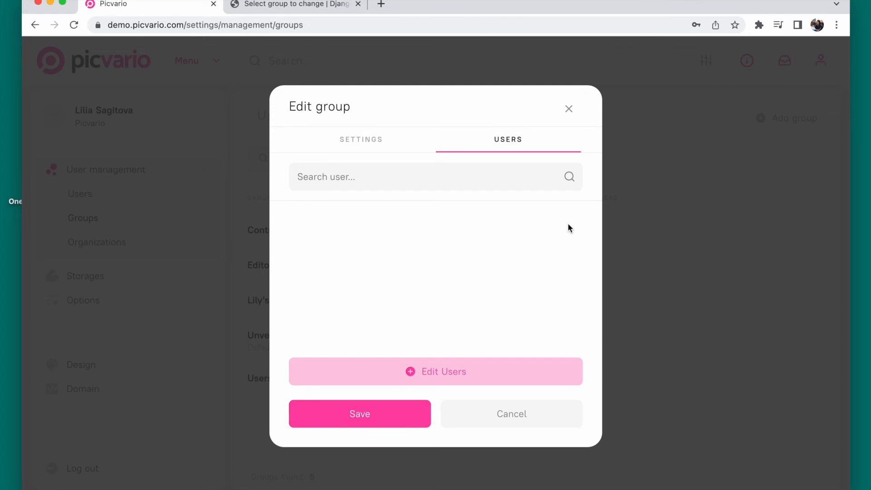
# Switch to the Django administration site and delete the "Lily's cakes" group, confirming the deletion
pyautogui.click(331, 6)
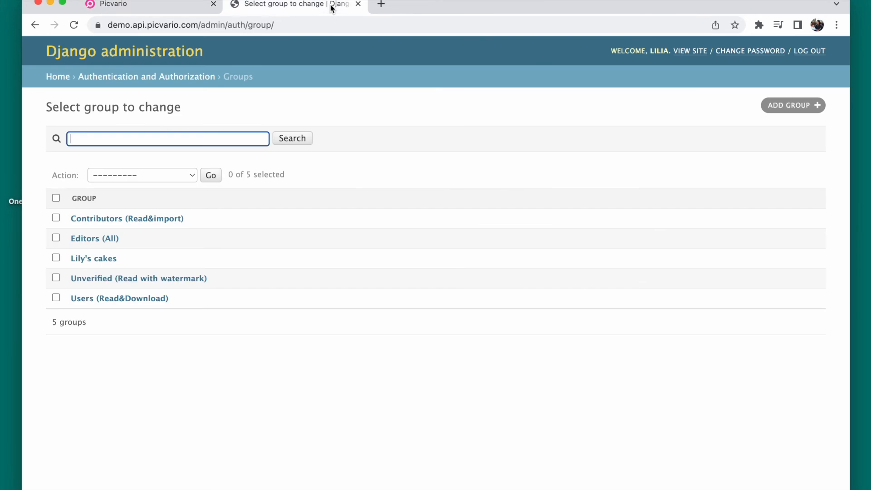
pyautogui.click(87, 258)
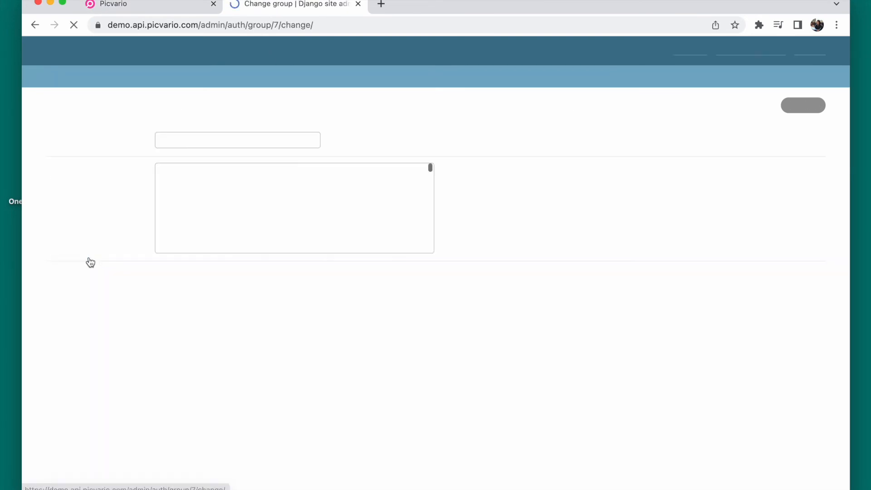
pyautogui.scroll(-4, 167, 404)
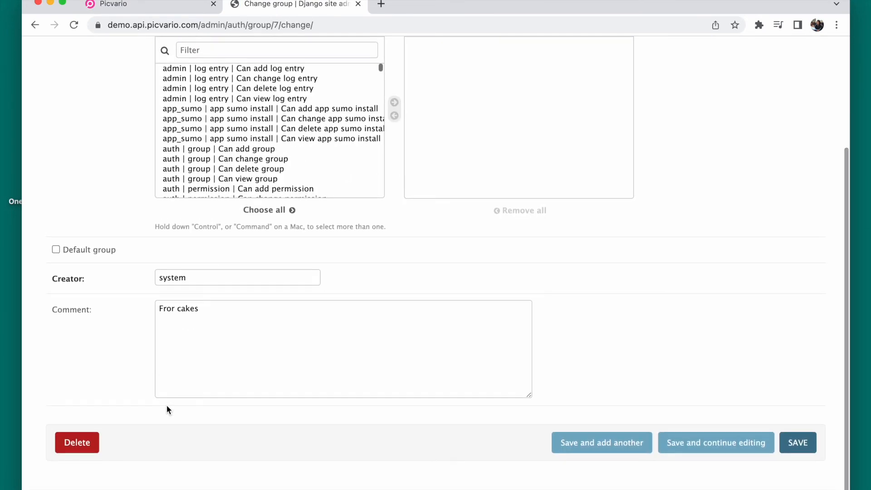
pyautogui.scroll(4, 167, 404)
pyautogui.scroll(-3, 167, 405)
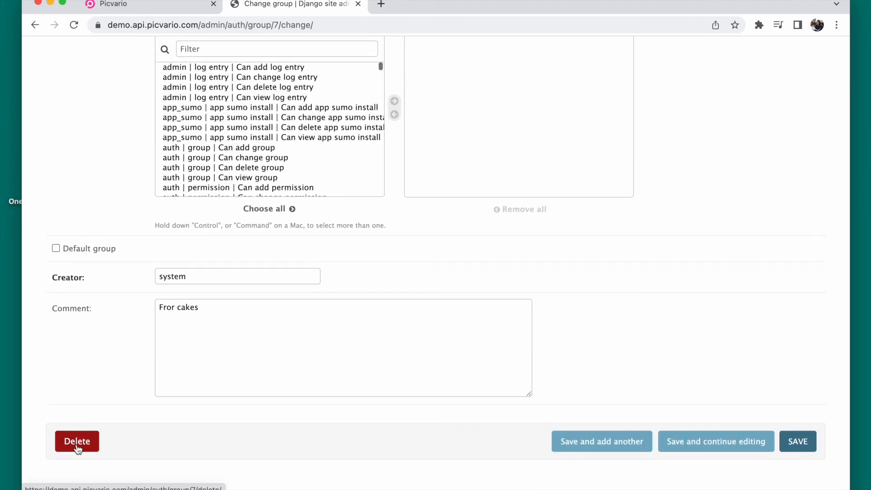
pyautogui.scroll(3, 171, 227)
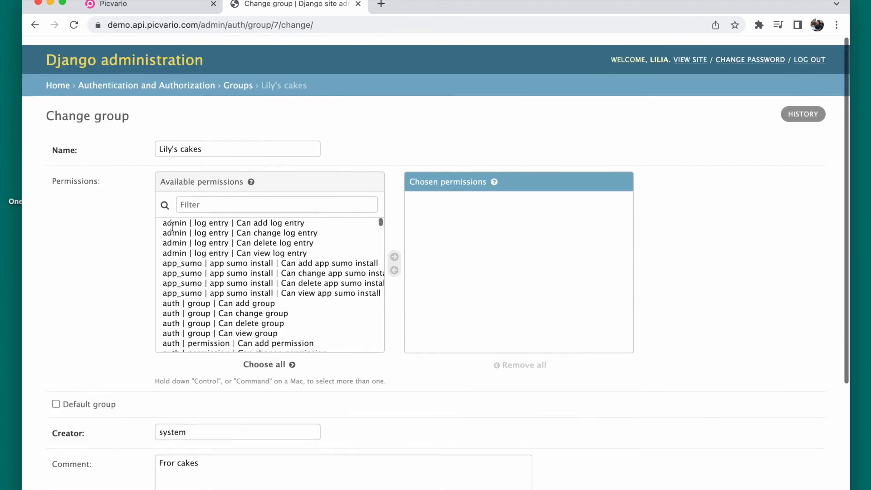
pyautogui.scroll(-3, 104, 240)
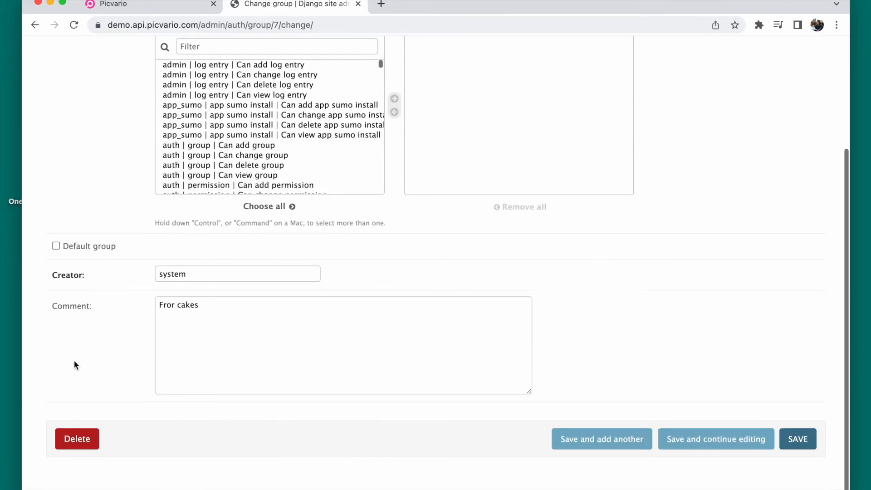
pyautogui.click(67, 442)
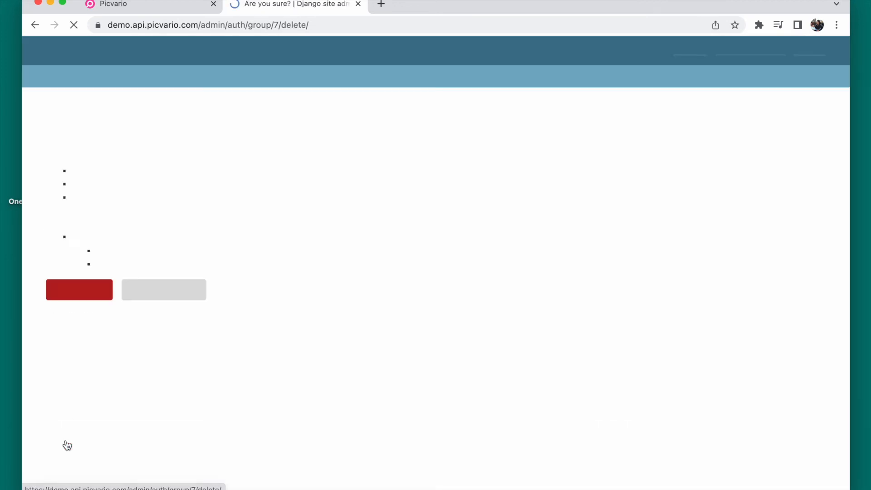
pyautogui.click(94, 299)
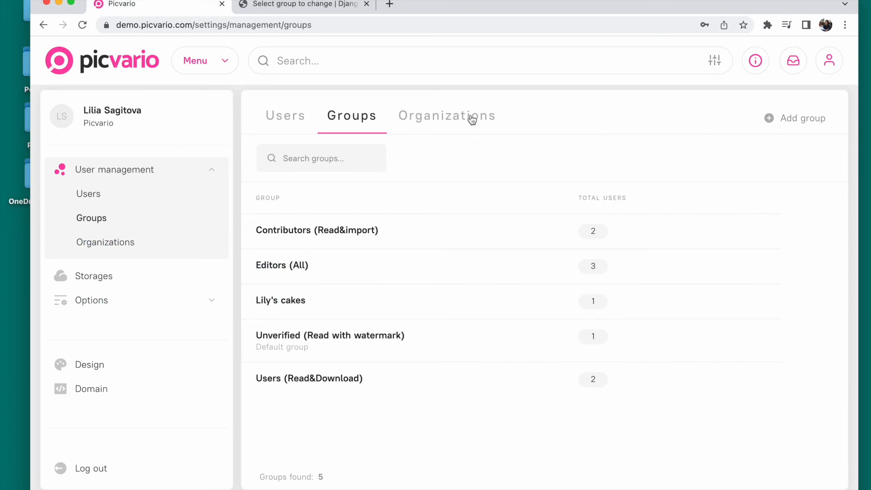
# Start a new organisation named "Example" in Picvario's organization management and continue to choosing its users
pyautogui.click(471, 117)
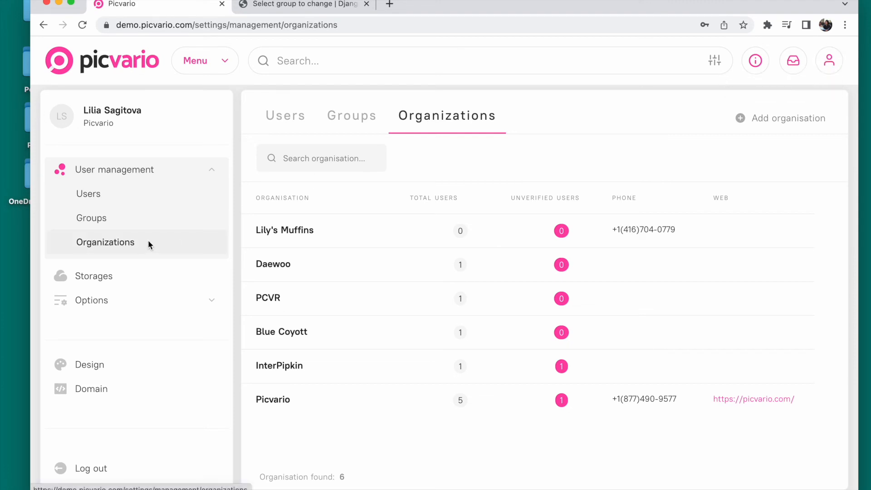
pyautogui.click(759, 120)
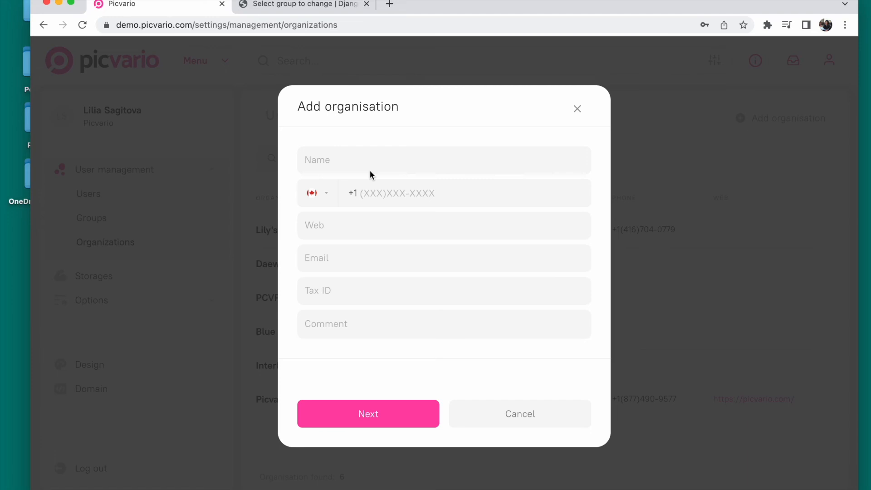
pyautogui.click(359, 164)
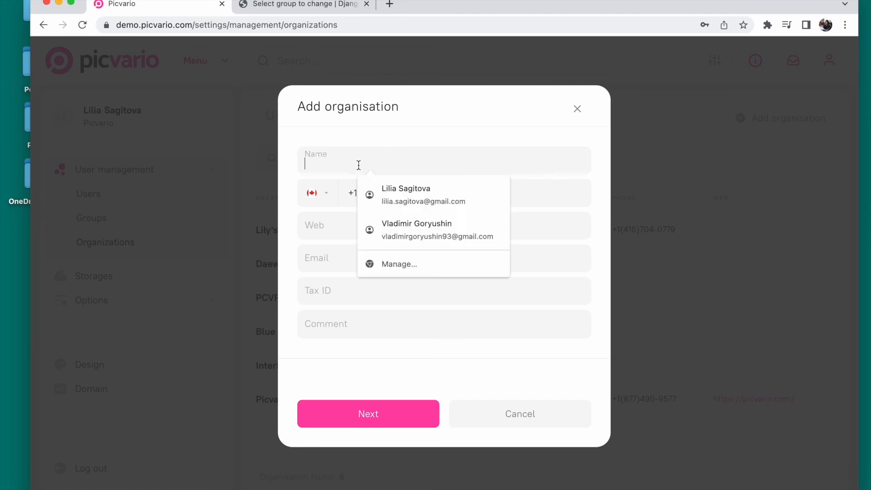
pyautogui.write('Example')
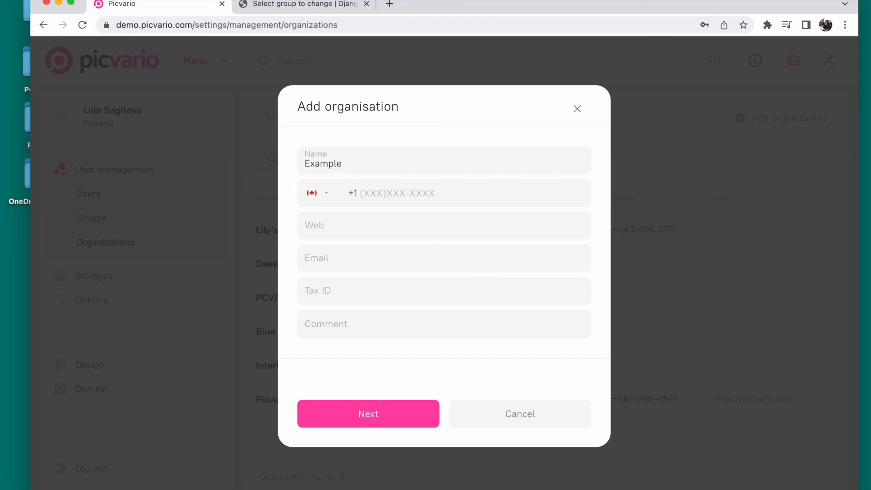
pyautogui.click(320, 411)
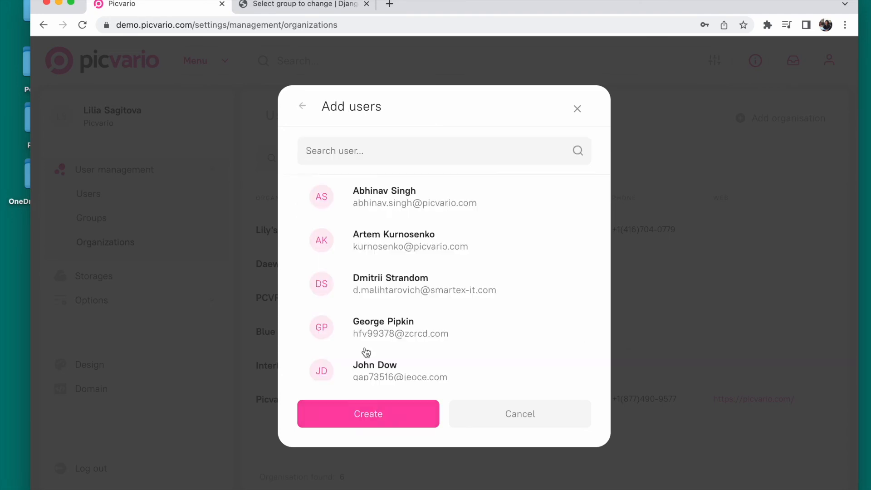
# Select the signed-in administrator as a user of the "Example" organisation, but cancel its creation
pyautogui.scroll(-5, 410, 338)
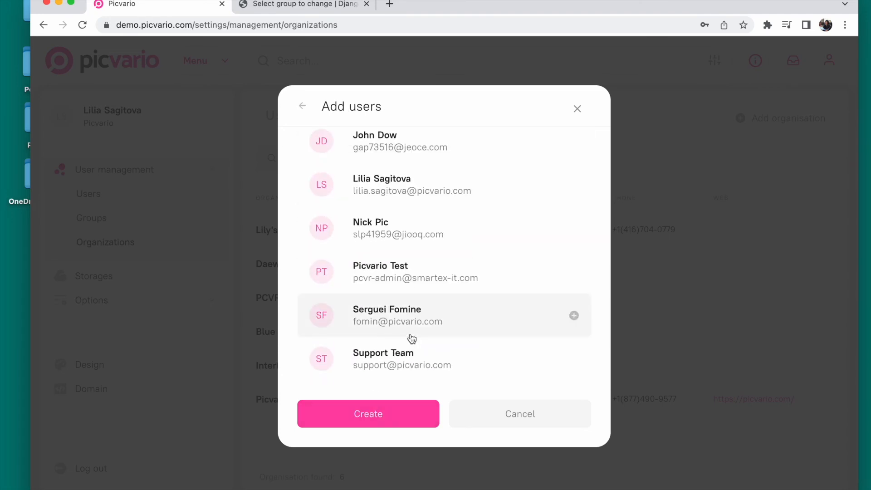
pyautogui.scroll(2, 443, 301)
pyautogui.click(573, 253)
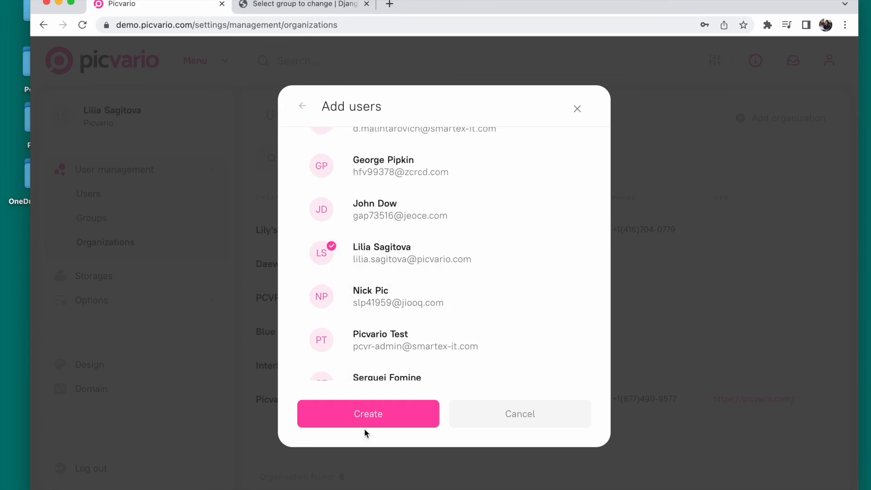
pyautogui.click(517, 422)
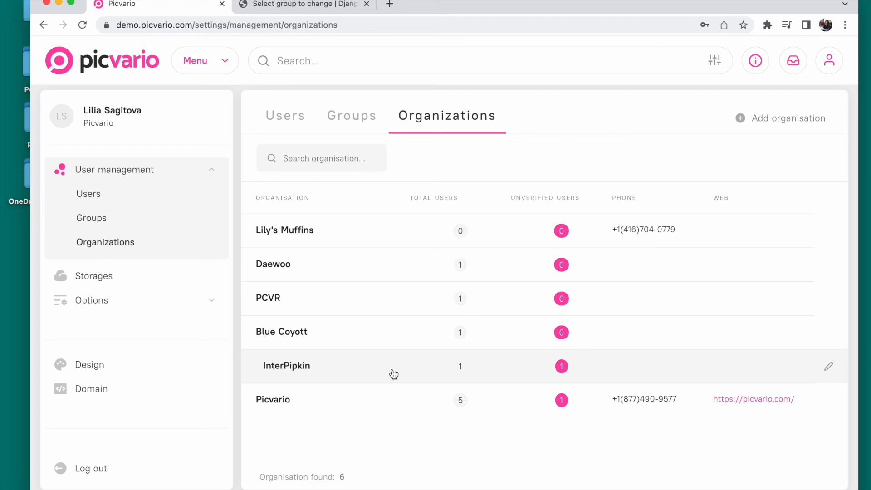
# Filter the user list to show only unverified users
pyautogui.click(285, 122)
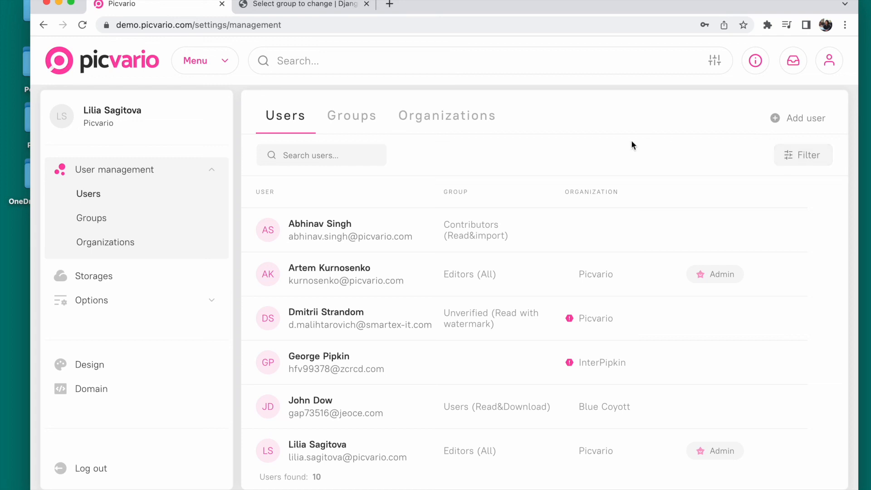
pyautogui.click(810, 158)
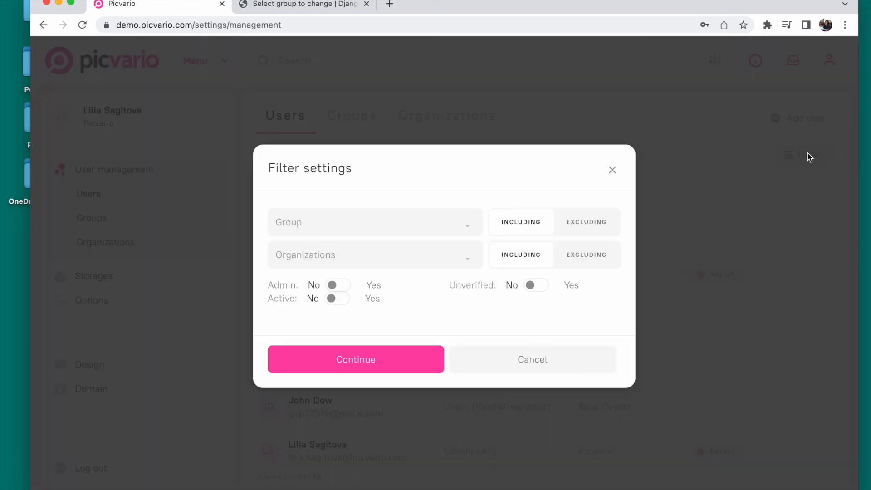
pyautogui.click(538, 286)
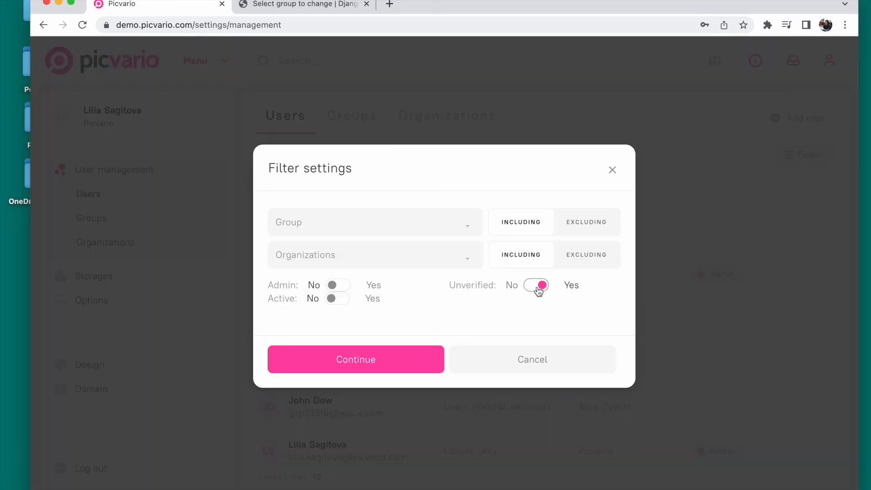
pyautogui.click(382, 363)
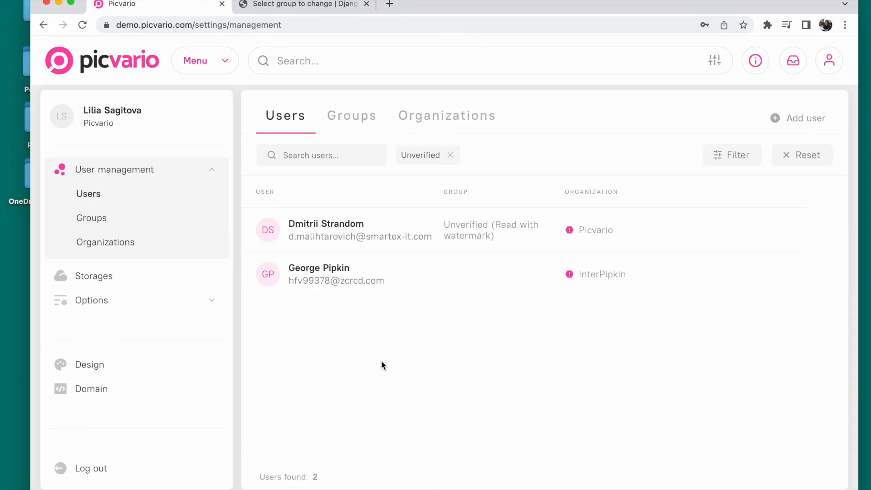
# Confirm the InterPipkin organization for its unverified user and save the user's record
pyautogui.click(384, 279)
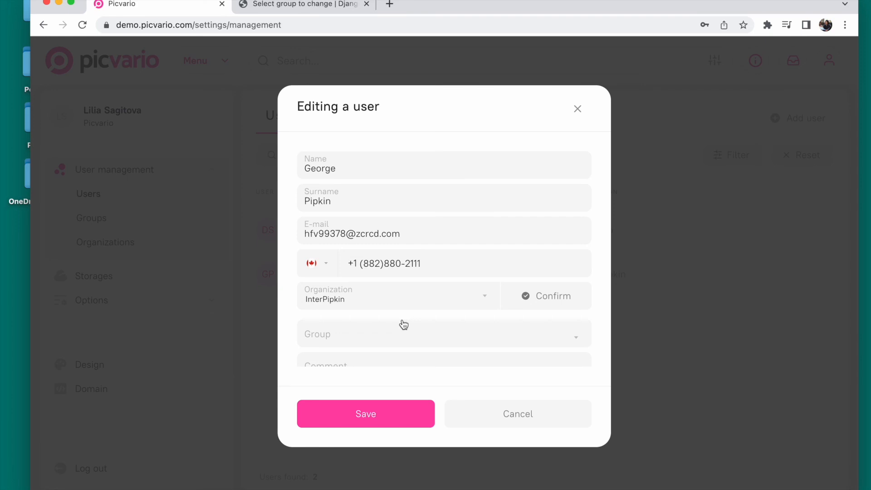
pyautogui.scroll(-2, 403, 324)
pyautogui.scroll(2, 404, 324)
pyautogui.click(547, 301)
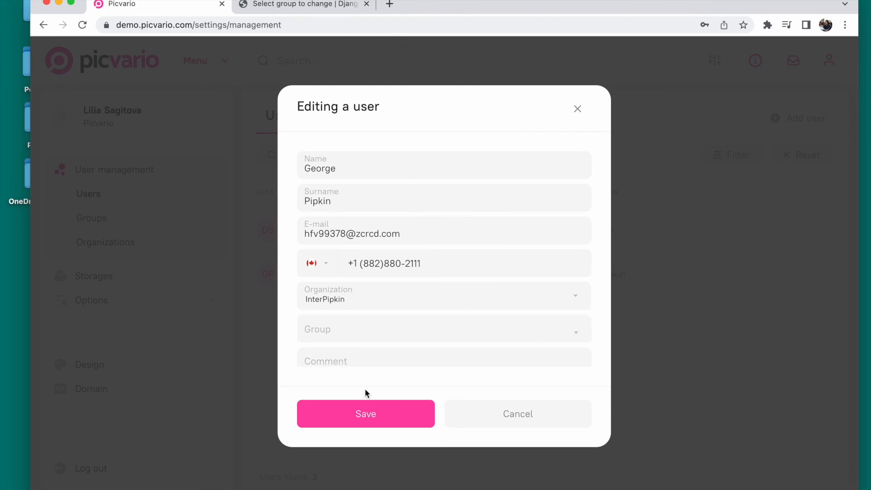
pyautogui.click(370, 414)
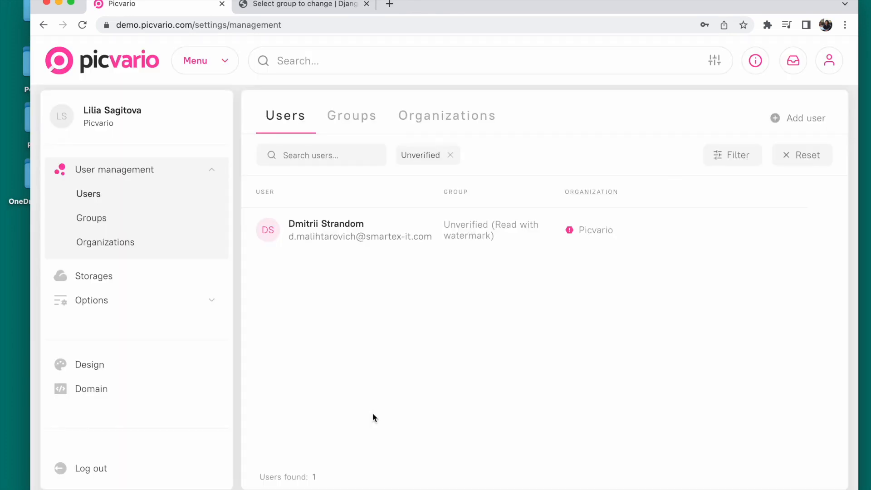